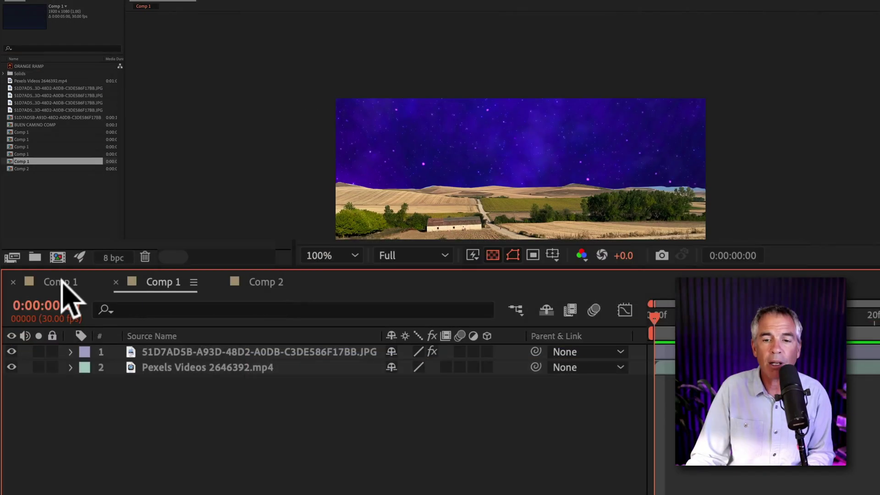
Switch the Timeline to the leftmost Comp 1 tab with the sky-cut field image.
{"action": "left_click", "coordinate": [63, 285]}
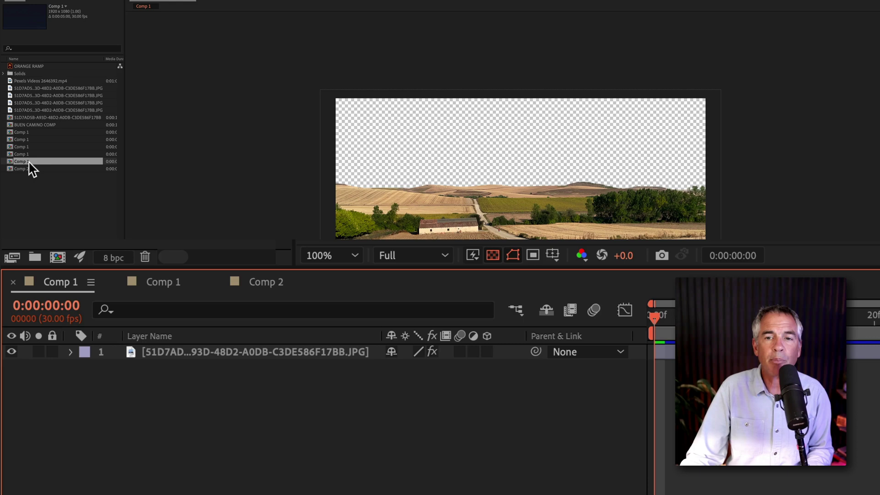
Reveal the first Comp 1 in the Project panel and rename it CAMINO COMP 01.
{"action": "left_click", "coordinate": [92, 285]}
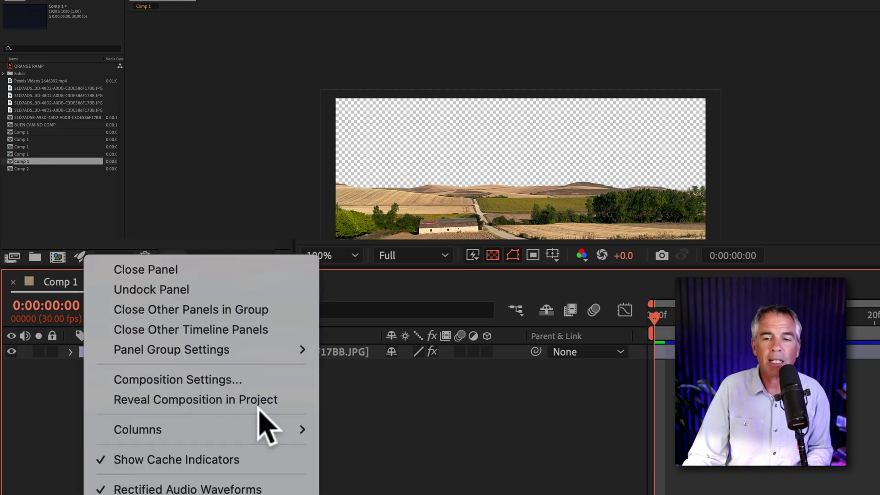
{"action": "left_click", "coordinate": [289, 400]}
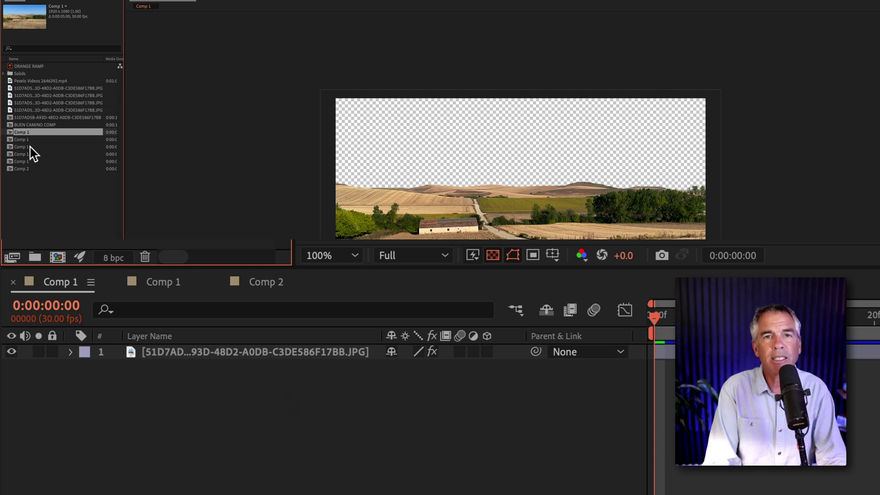
{"action": "key", "text": "Return"}
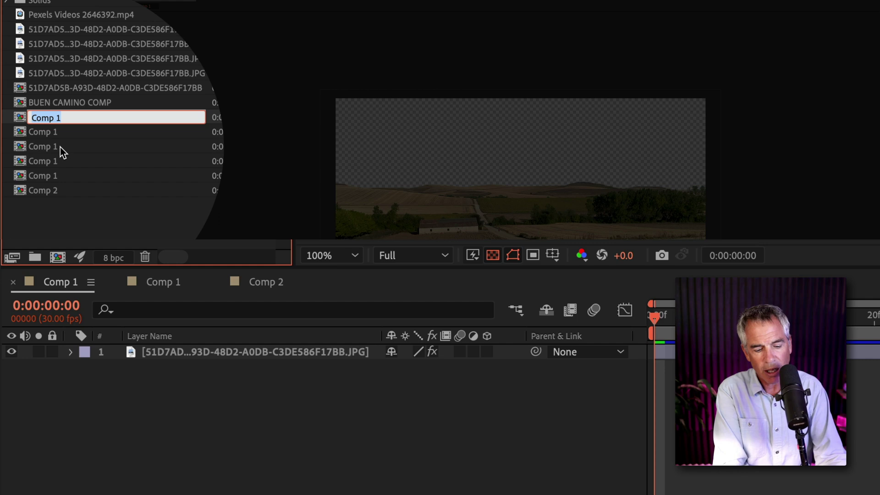
{"action": "key", "text": "shift"}
{"action": "type", "text": "CAMO"}
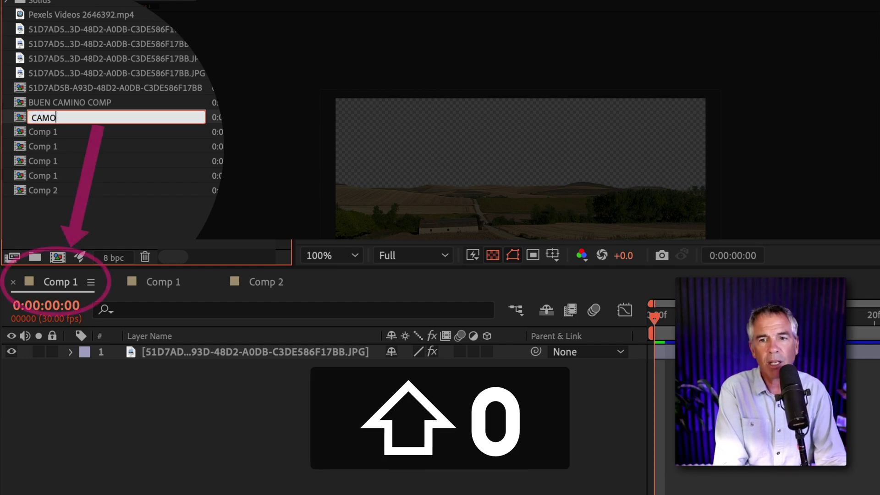
{"action": "key", "text": "BackSpace"}
{"action": "type", "text": "INO COMP"}
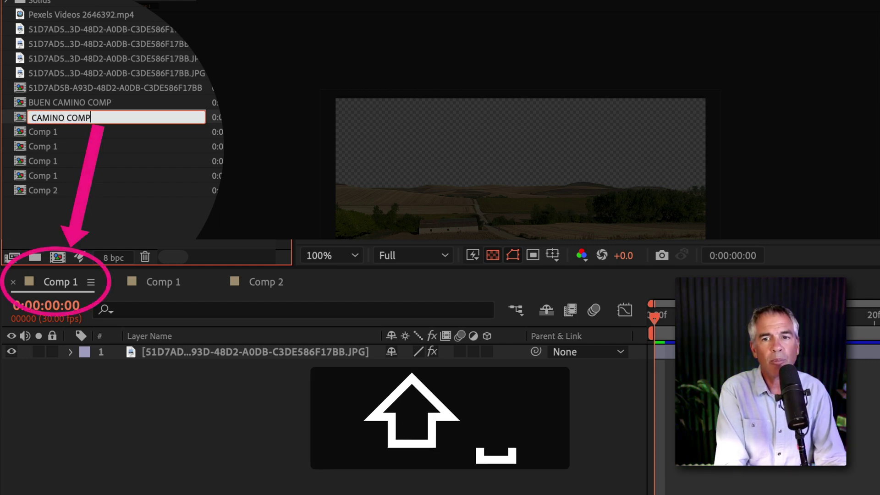
{"action": "type", "text": " 01"}
{"action": "key", "text": "Return"}
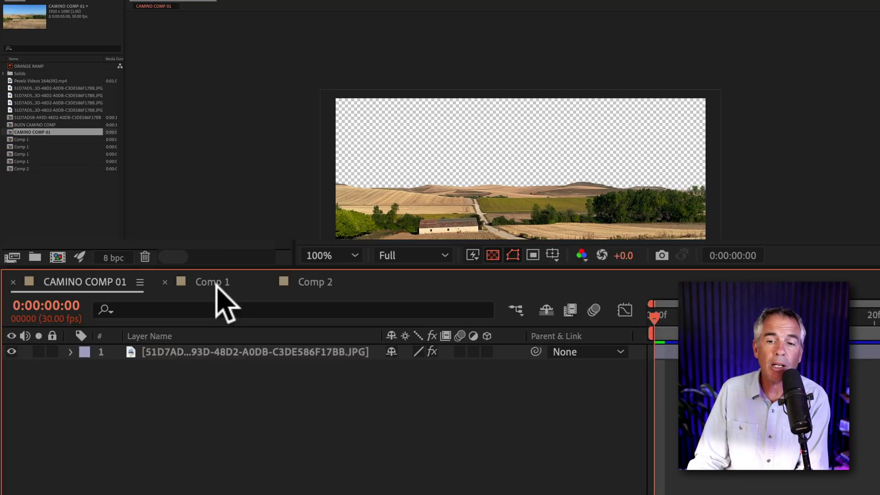
Reveal the second, starry-sky Comp 1 in the Project panel and rename it CAMINO COMP 02.
{"action": "left_click", "coordinate": [82, 327]}
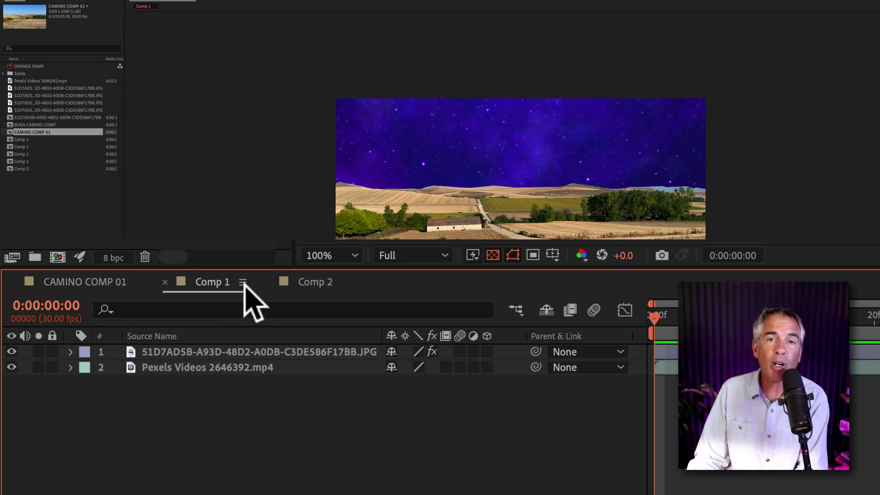
{"action": "right_click", "coordinate": [222, 287]}
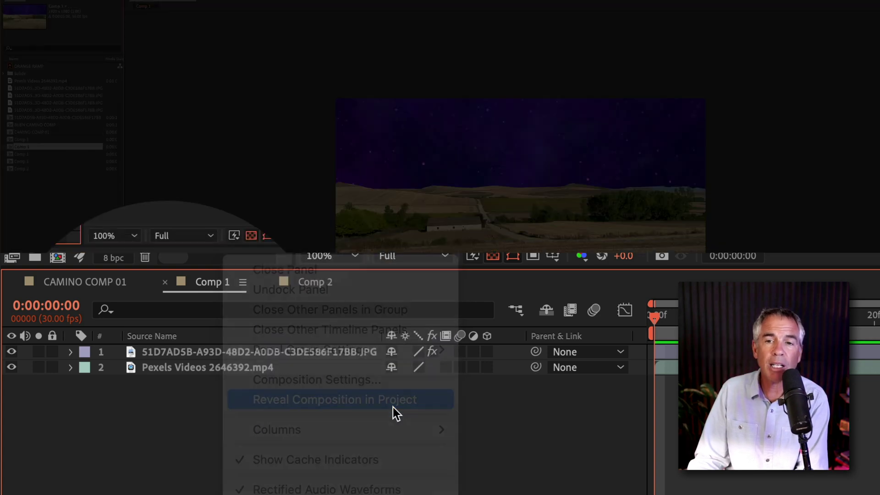
{"action": "left_click", "coordinate": [394, 406]}
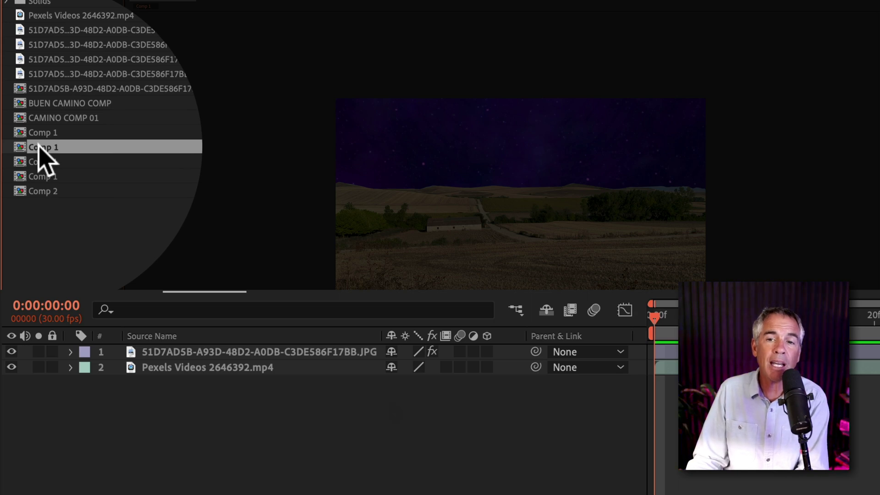
{"action": "right_click", "coordinate": [39, 148]}
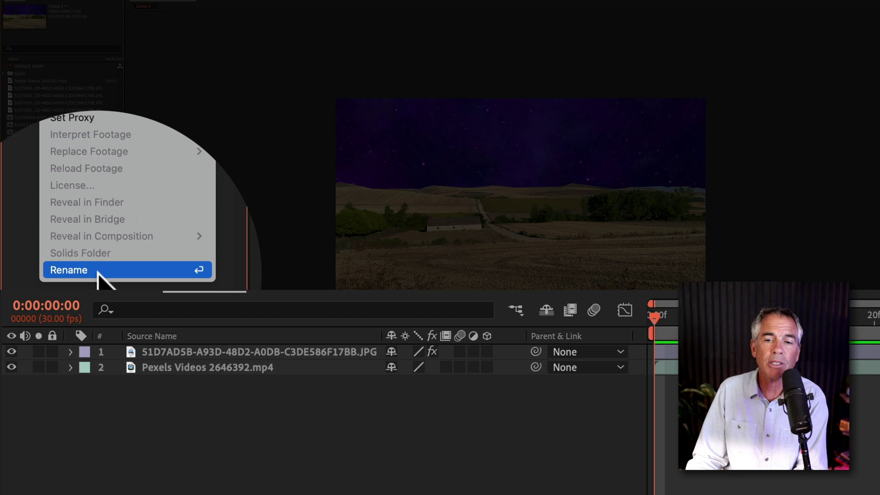
{"action": "left_click", "coordinate": [100, 272]}
{"action": "type", "text": "CAMINO"}
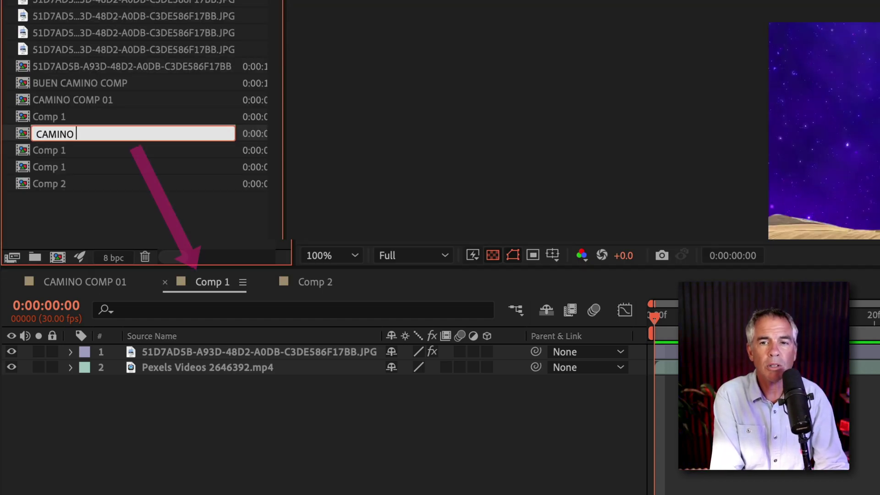
{"action": "type", "text": "COMP 02"}
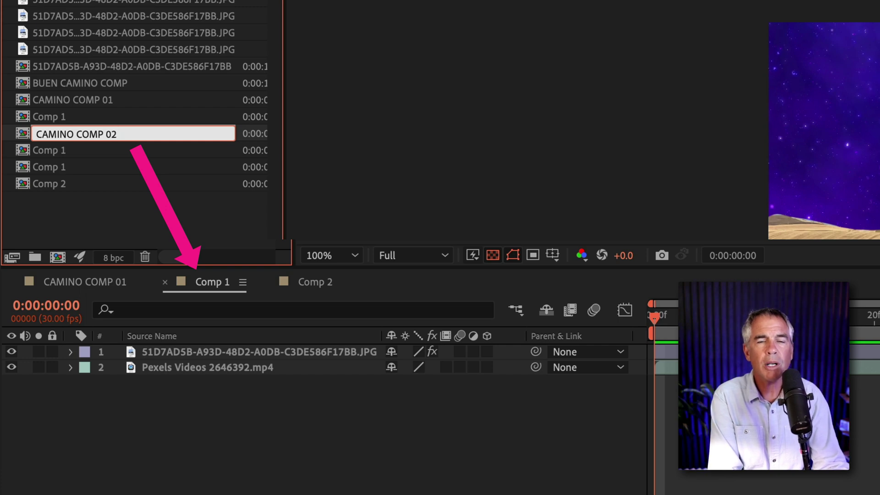
{"action": "key", "text": "Return"}
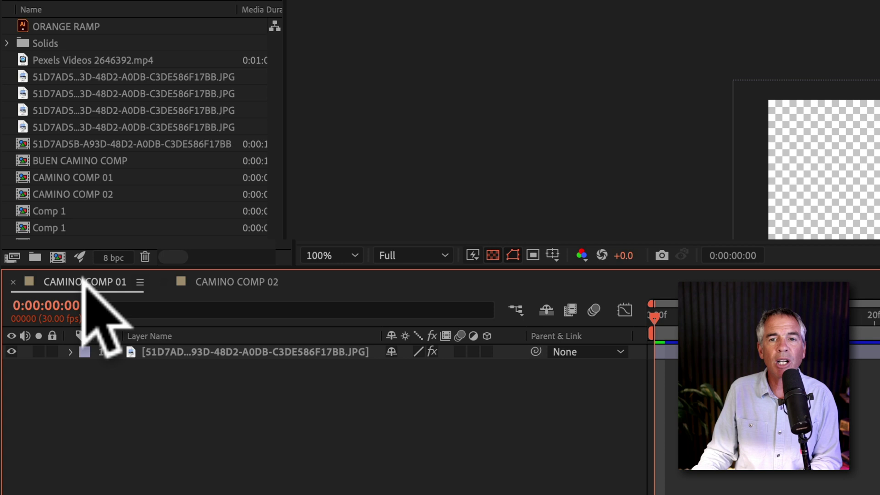
{"action": "left_click", "coordinate": [138, 353]}
{"action": "left_click", "coordinate": [173, 375]}
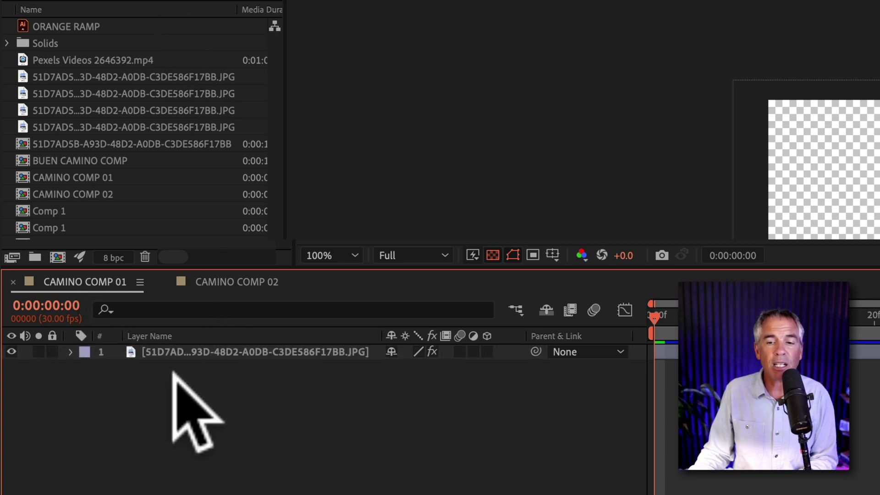
{"action": "left_click", "coordinate": [242, 352]}
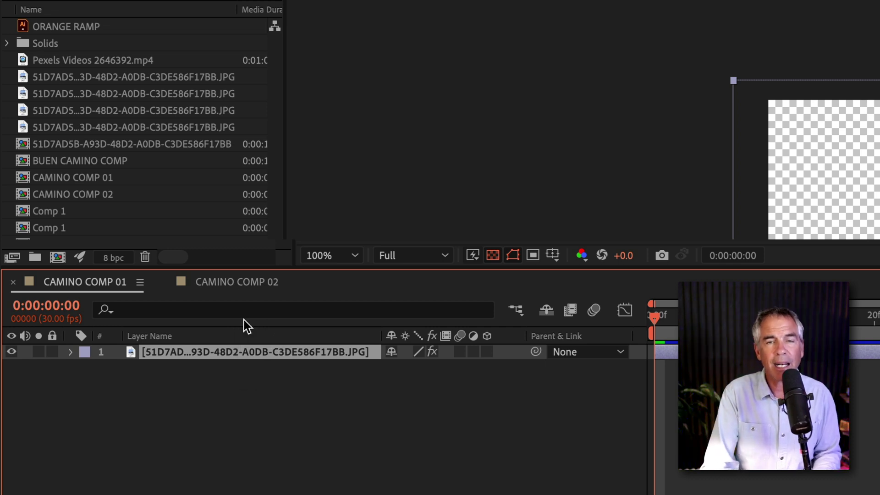
{"action": "key", "text": "Return"}
{"action": "type", "text": "CAMINO IMAGE 01"}
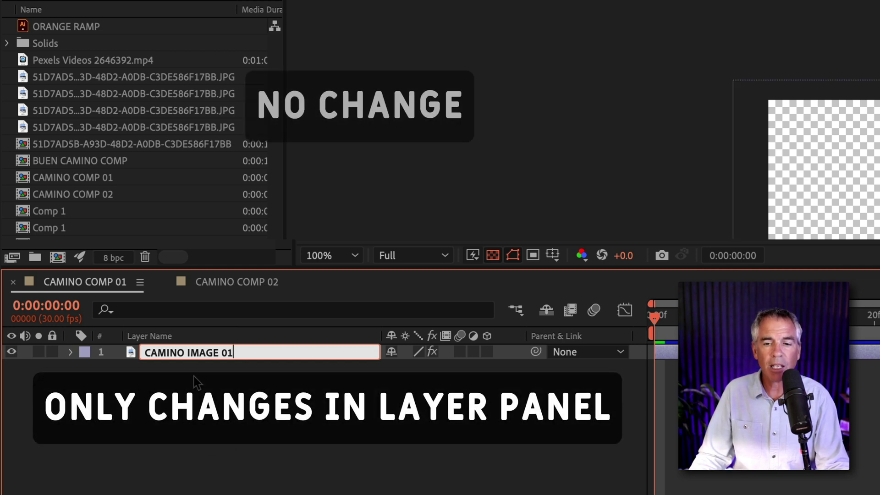
{"action": "key", "text": "Return"}
{"action": "left_click", "coordinate": [237, 281]}
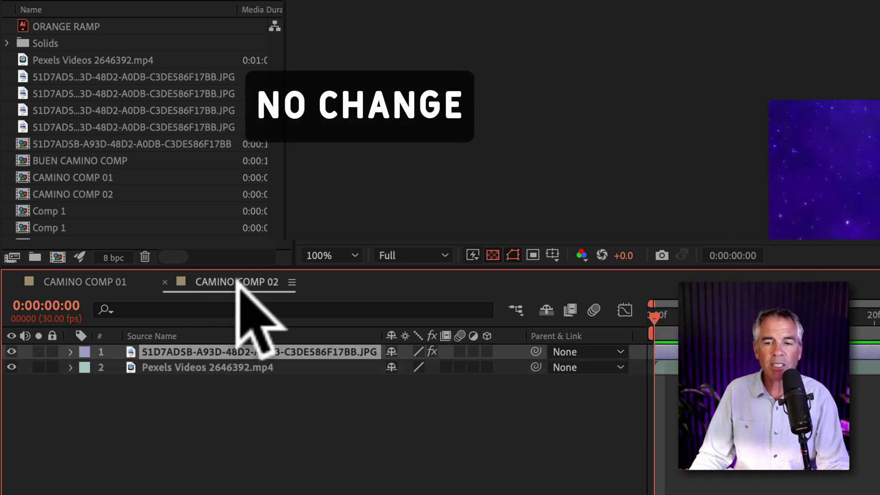
{"action": "left_click", "coordinate": [103, 281]}
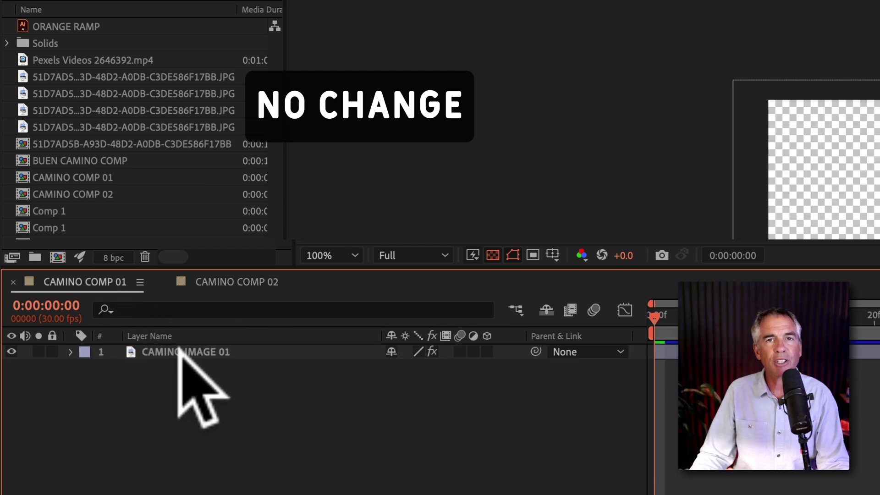
{"action": "left_click_drag", "start_coordinate": [158, 234], "coordinate": [104, 23]}
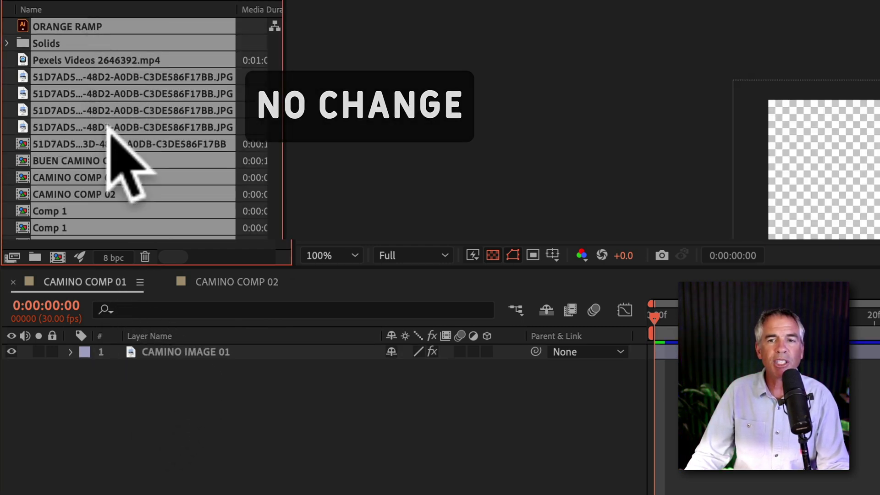
{"action": "key", "text": "ctrl+shift+a"}
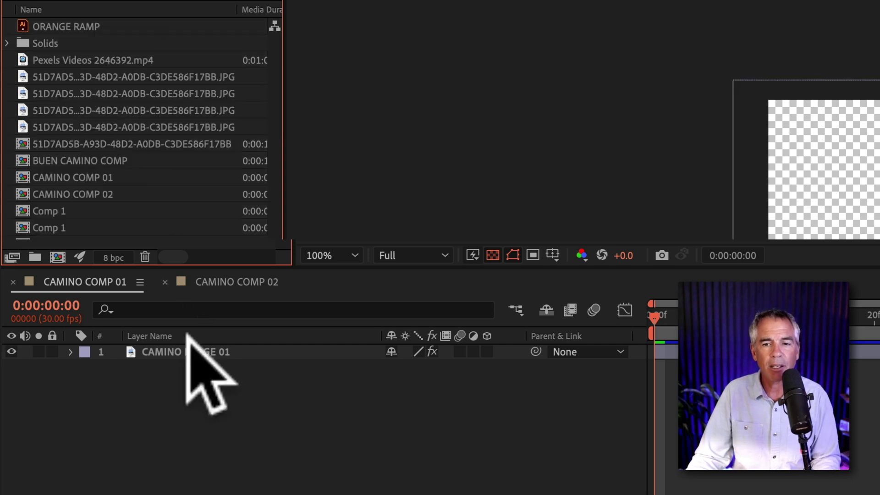
{"action": "key", "text": "Return"}
{"action": "key", "text": "BackSpace"}
{"action": "key", "text": "Return"}
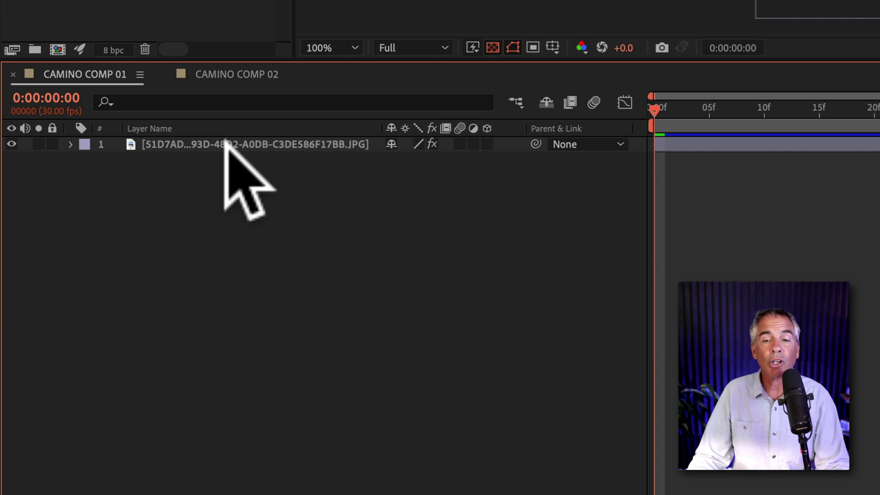
Reveal the image layer's source JPG in the Project panel and rename it CAMINO IMAGE 01.
{"action": "right_click", "coordinate": [230, 147]}
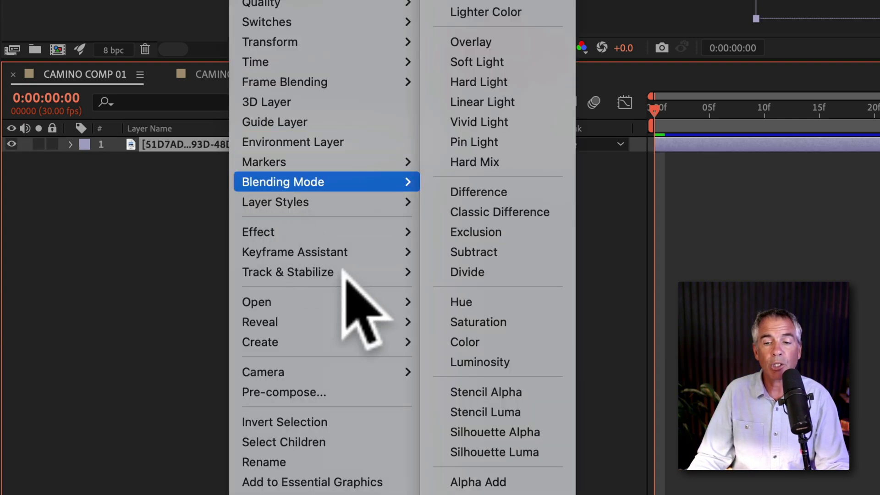
{"action": "mouse_move", "coordinate": [261, 322]}
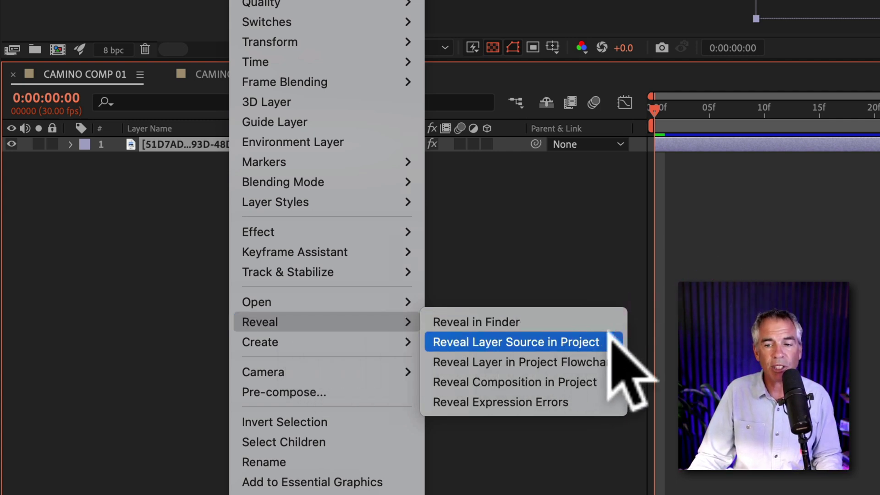
{"action": "left_click", "coordinate": [609, 342]}
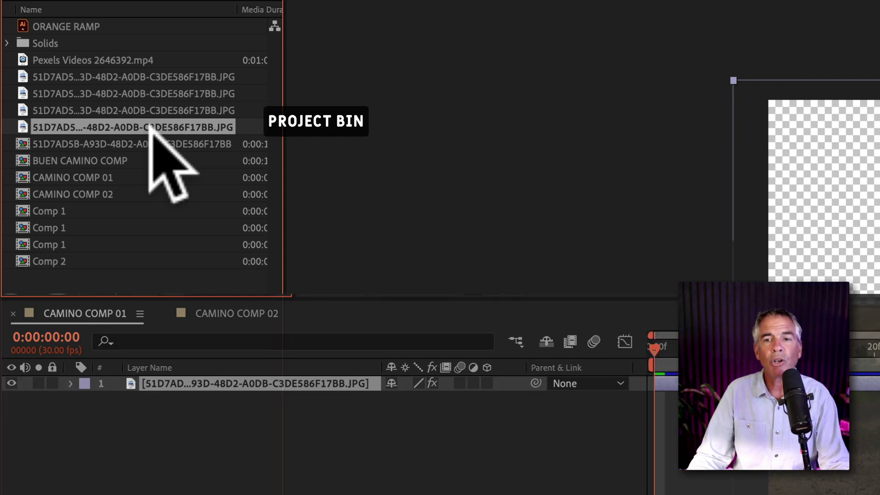
{"action": "right_click", "coordinate": [152, 132]}
{"action": "left_click", "coordinate": [282, 416]}
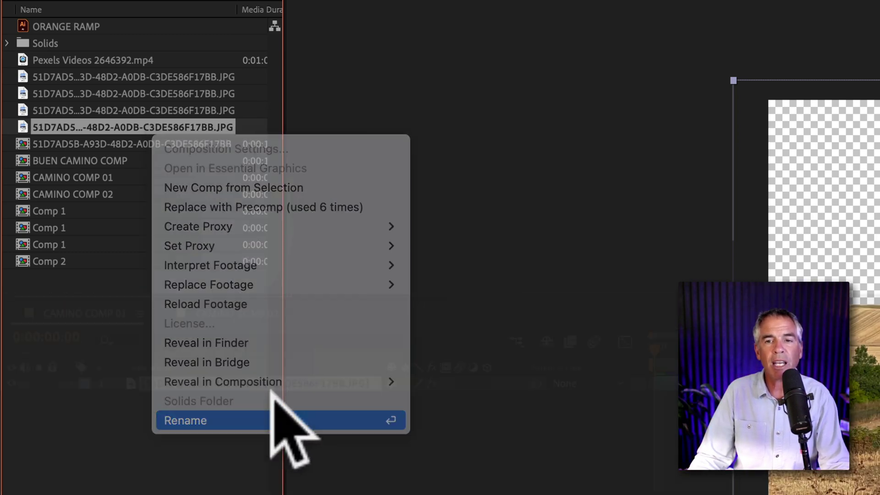
{"action": "type", "text": "CAMINO IMAGE 01"}
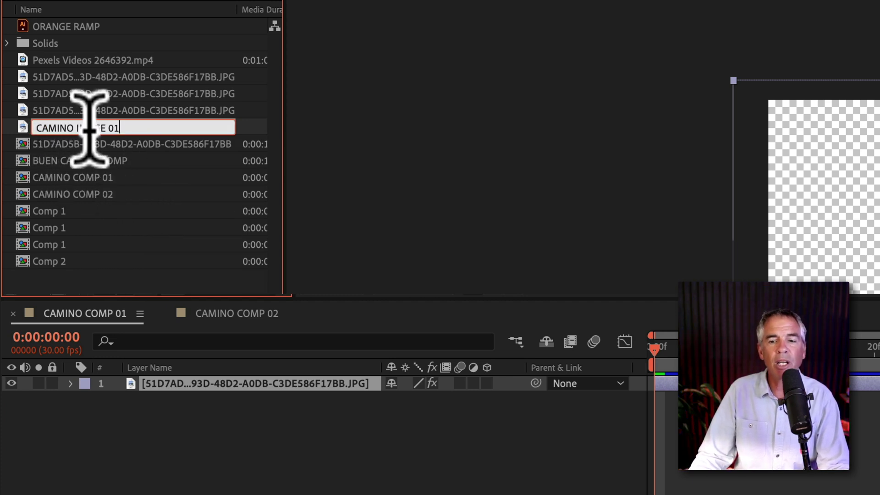
{"action": "key", "text": "Return"}
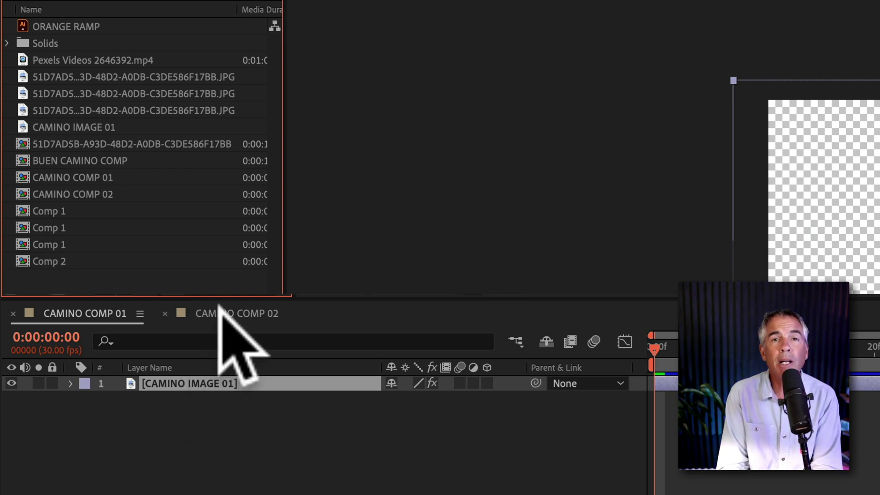
Open CAMINO COMP 02 and reveal its CAMINO IMAGE 01 layer source in the Project panel.
{"action": "double_click", "coordinate": [107, 191]}
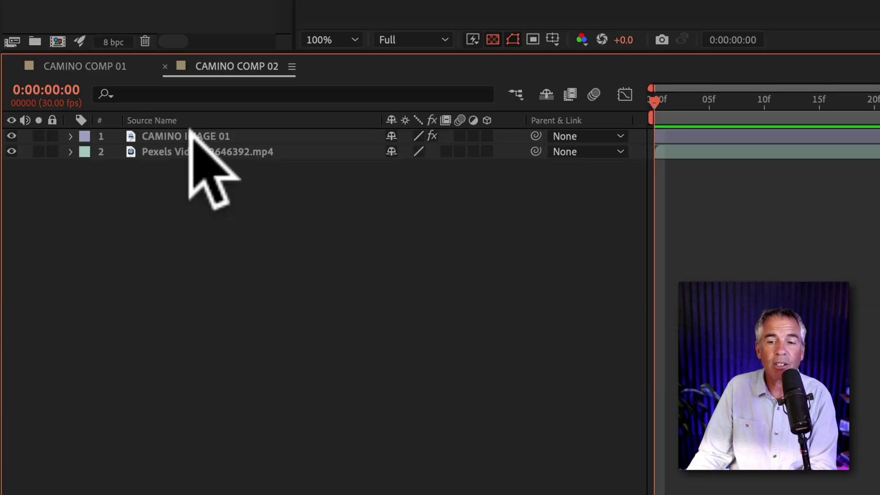
{"action": "right_click", "coordinate": [192, 137]}
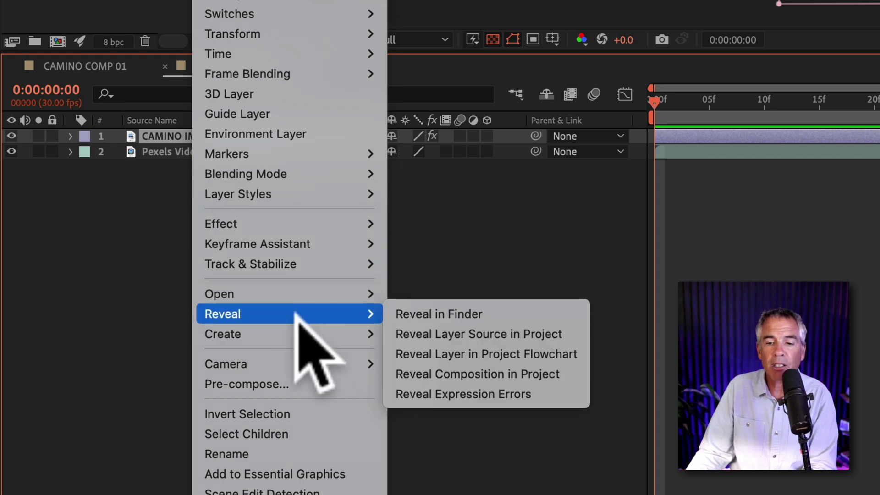
{"action": "mouse_move", "coordinate": [222, 313]}
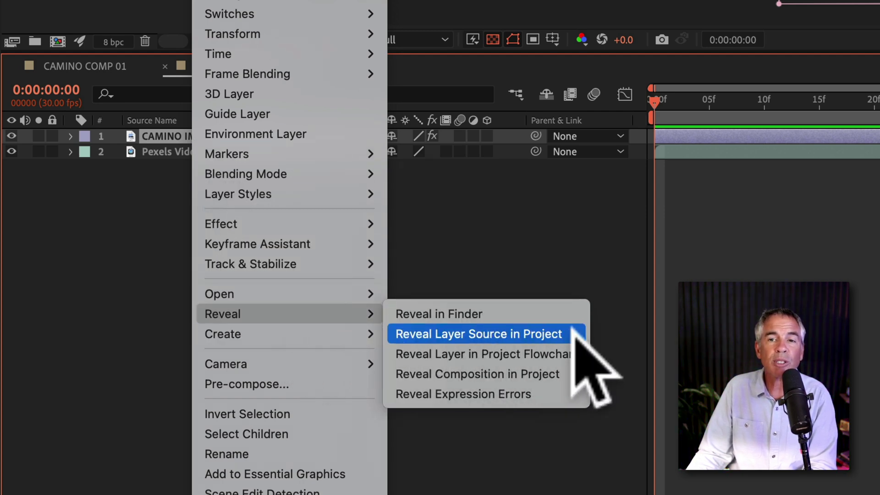
{"action": "left_click", "coordinate": [574, 335]}
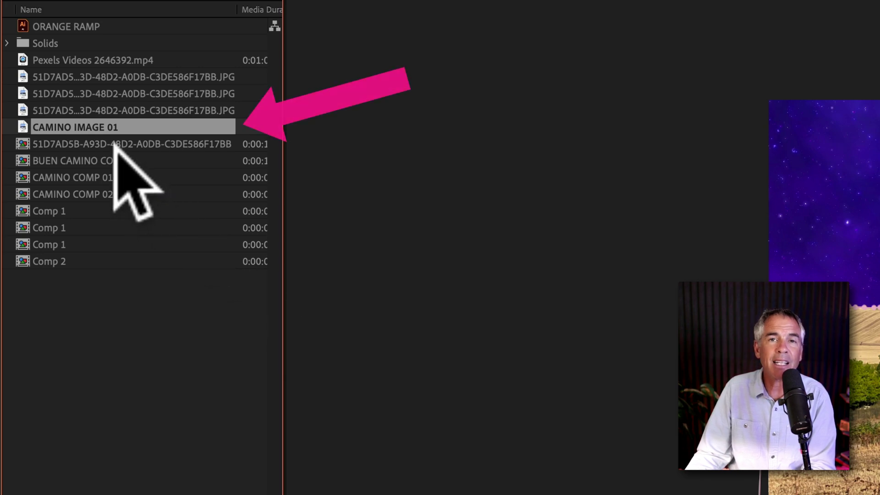